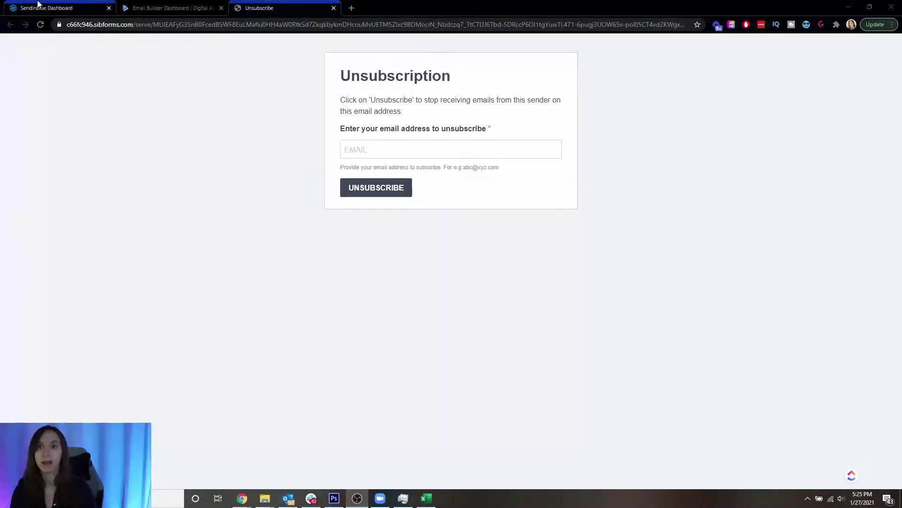
- In Sendinblue, start a new unsubscription form from Contacts > Forms > Unsubscription and focus its name field
click(19, 4)
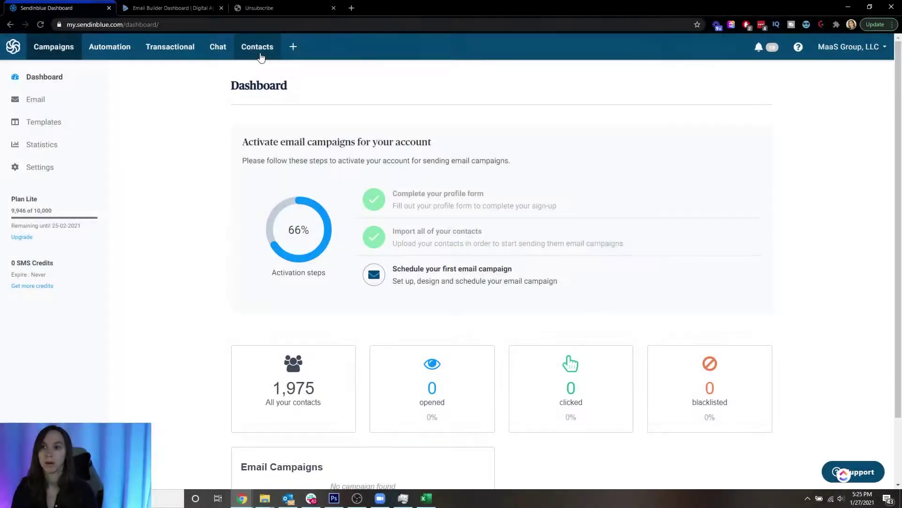
click(261, 55)
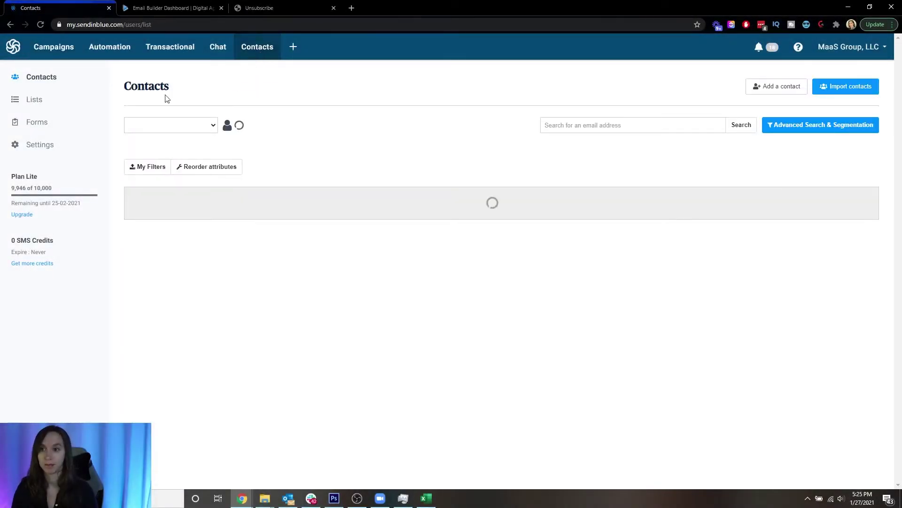
click(56, 124)
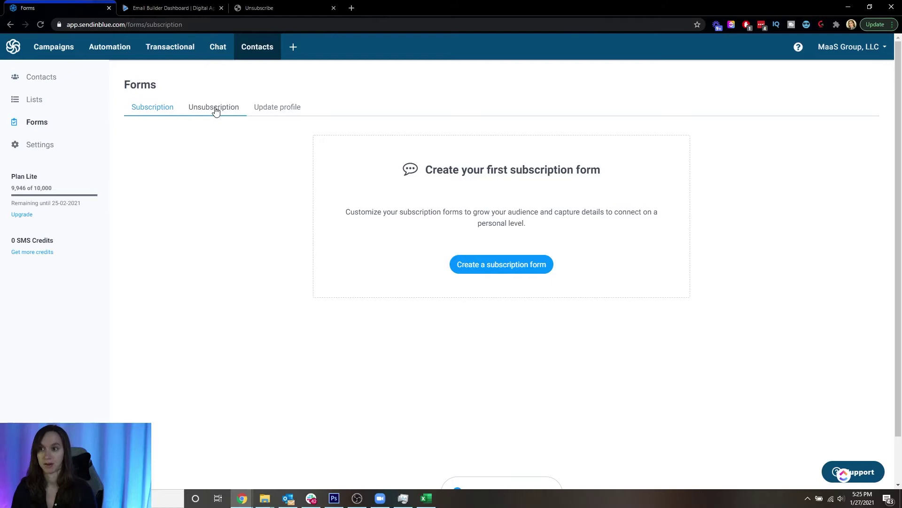
click(214, 109)
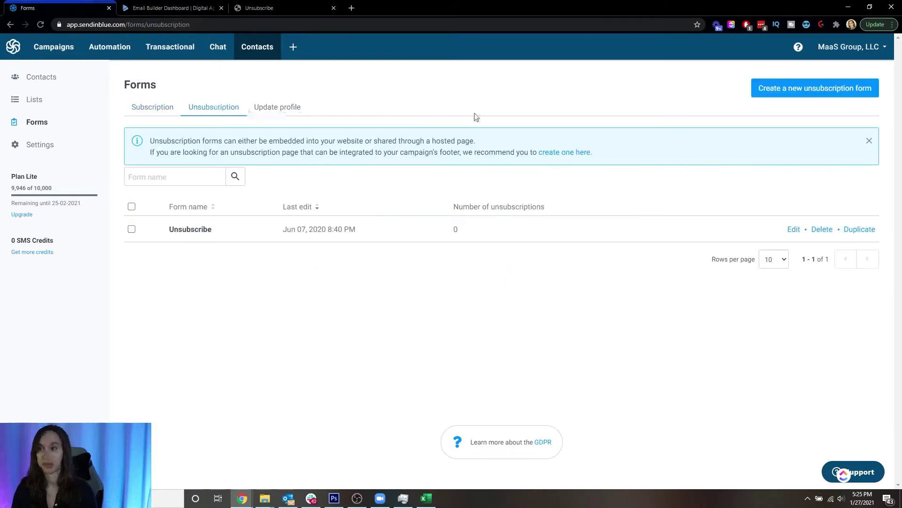
click(802, 88)
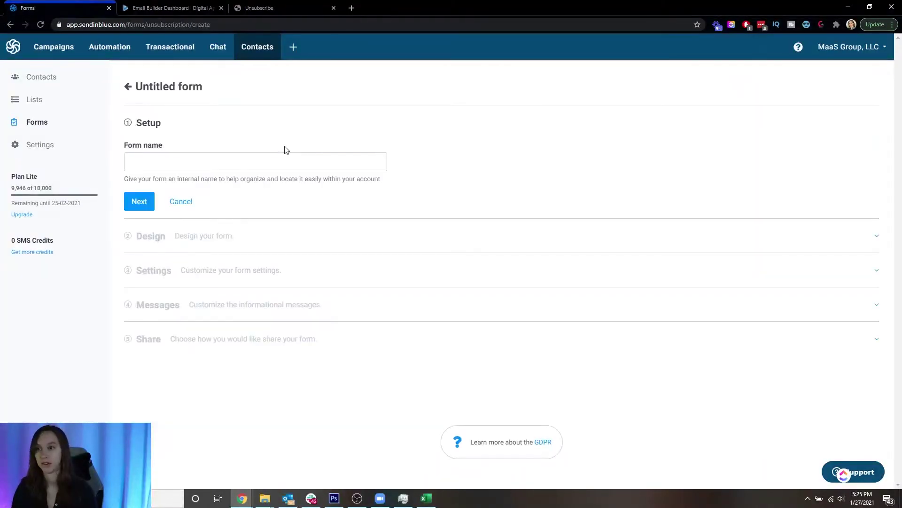
click(259, 163)
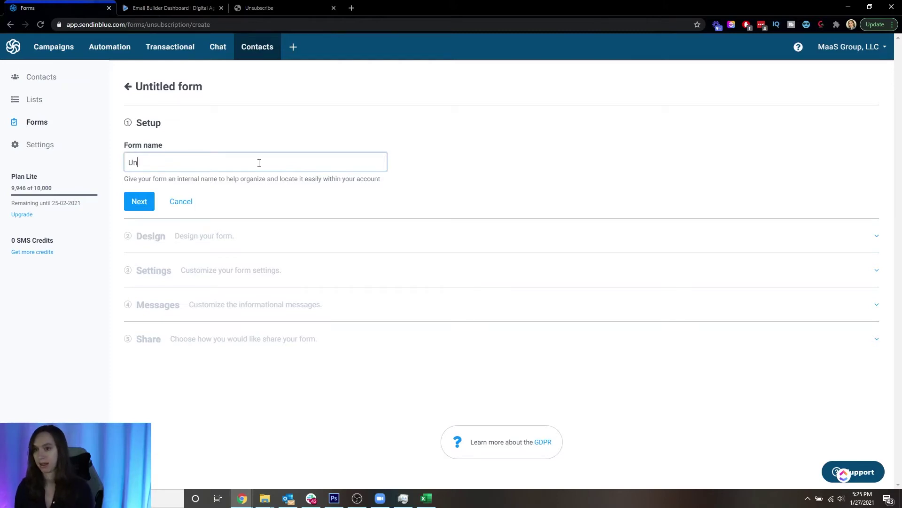
- Name the form 'Unsub', continue to Design, and compare the mobile and desktop previews
text(Unsub)
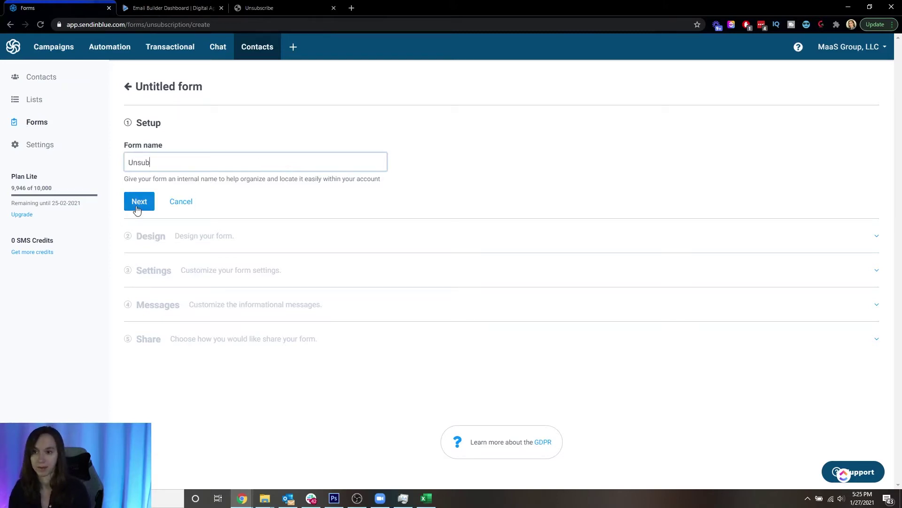
click(137, 203)
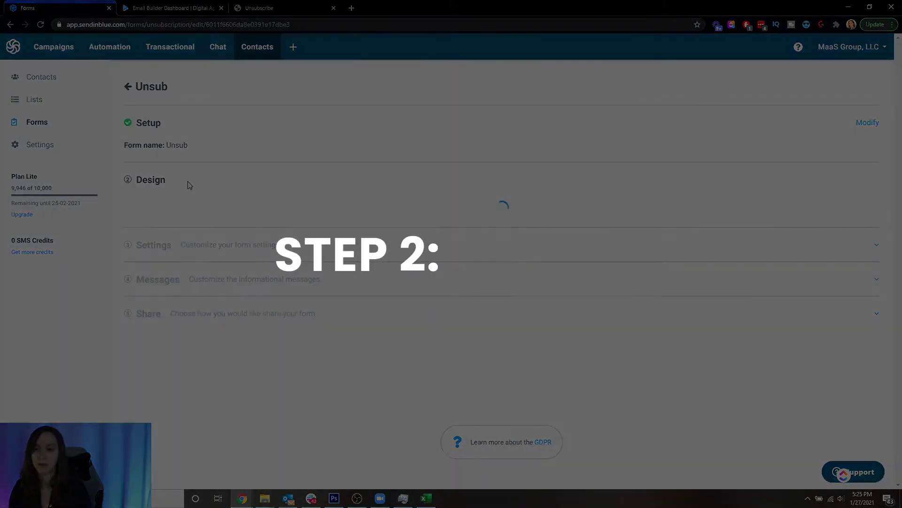
scroll(286, 200, down, 2)
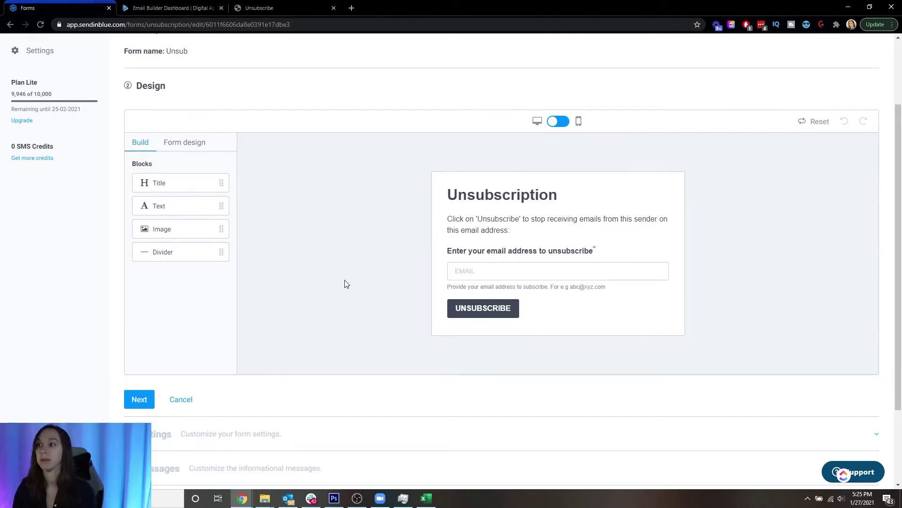
click(565, 122)
click(565, 122)
click(566, 122)
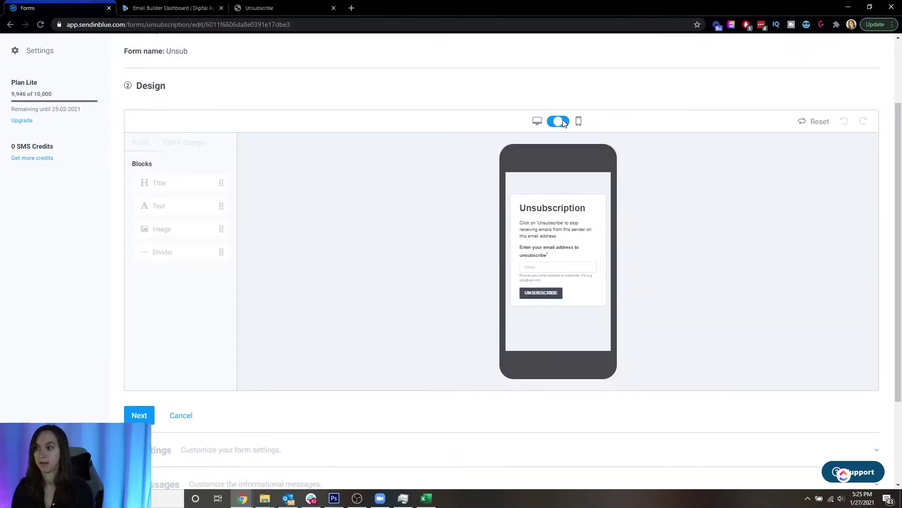
click(566, 122)
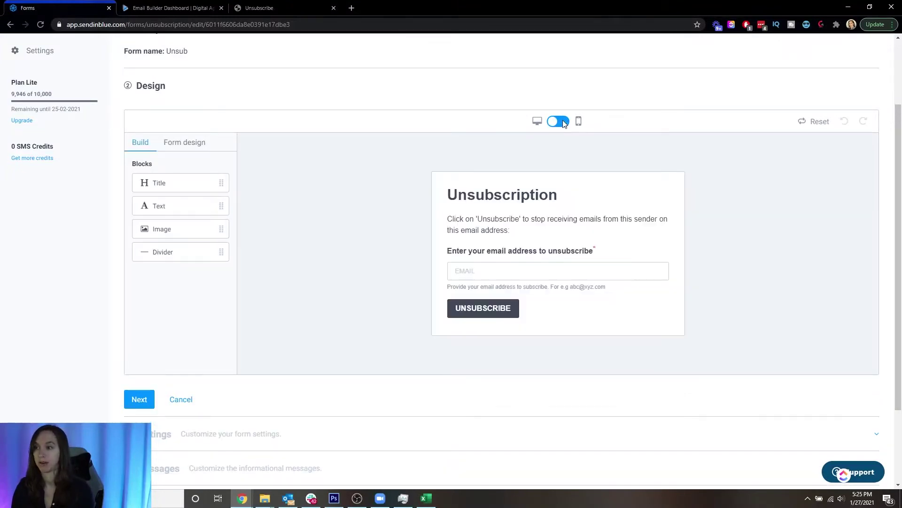
- Enable a confirmation page set to Default Thank You Page, leaving the follow-up email off
click(139, 399)
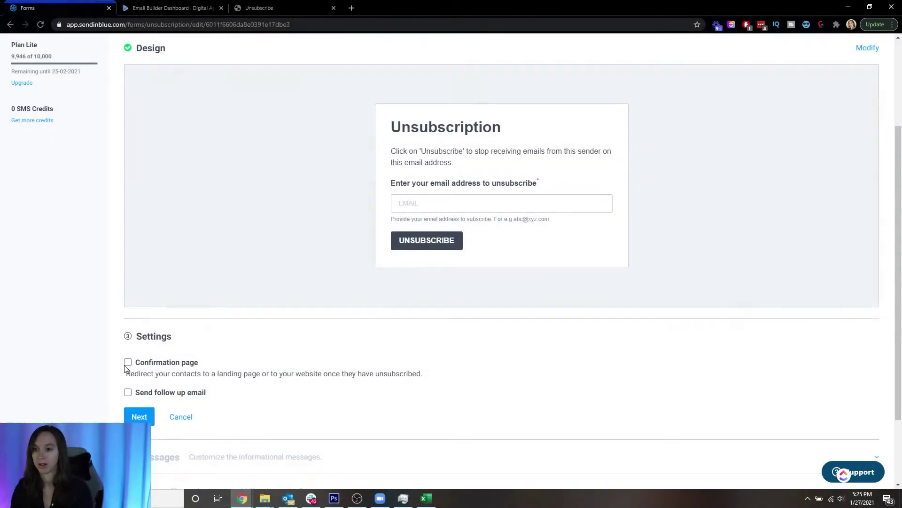
click(128, 363)
click(185, 393)
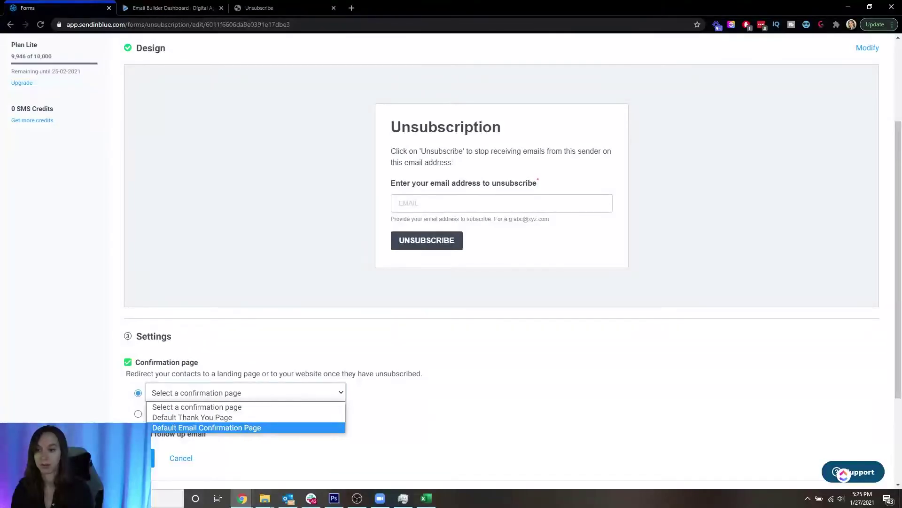
click(137, 414)
click(137, 414)
click(171, 413)
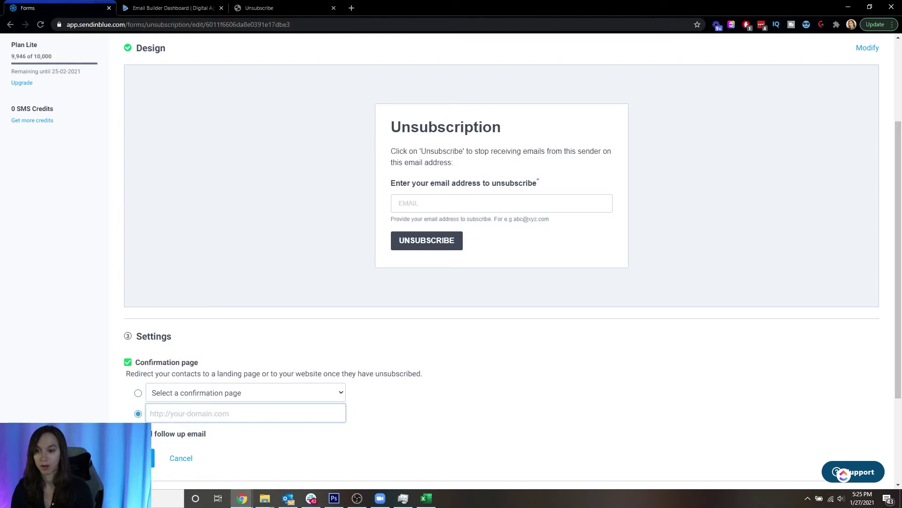
click(128, 433)
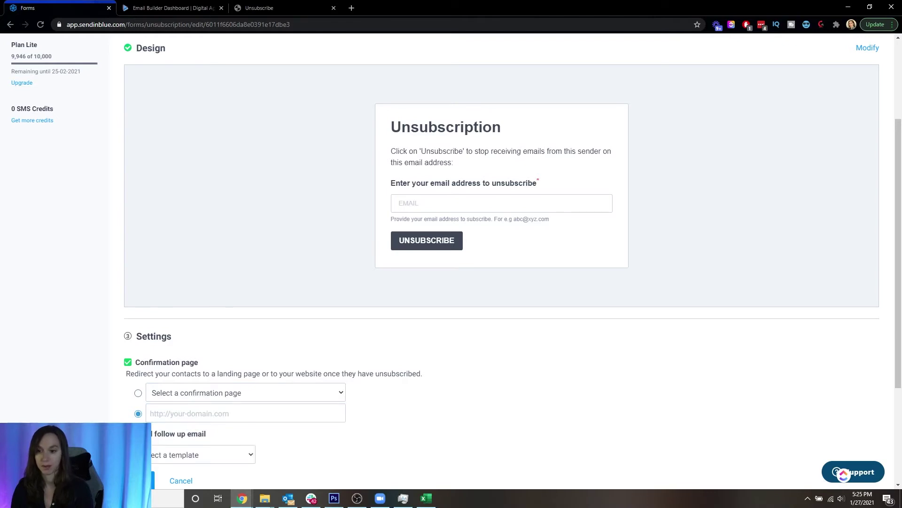
click(128, 433)
click(137, 393)
click(178, 394)
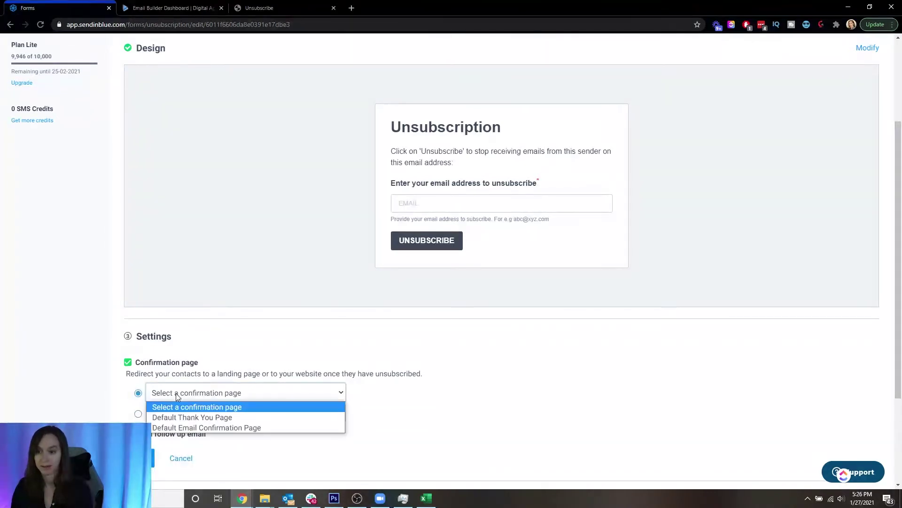
click(188, 417)
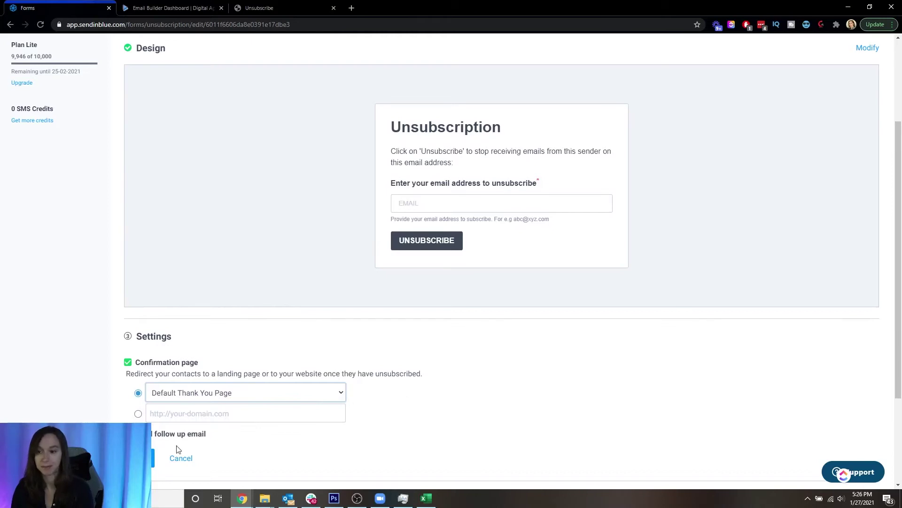
- Keep the default success, invalid info, empty field and unknown-email messages, then save them
click(141, 457)
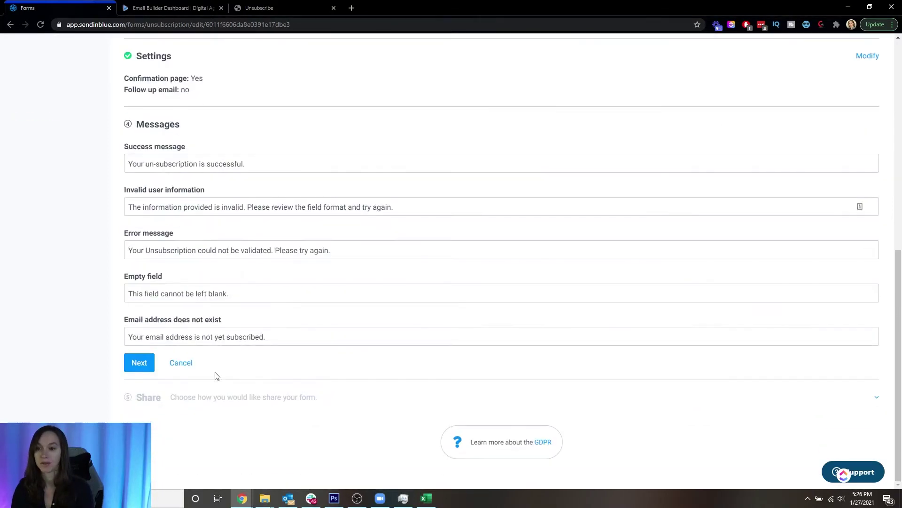
scroll(241, 361, up, 2)
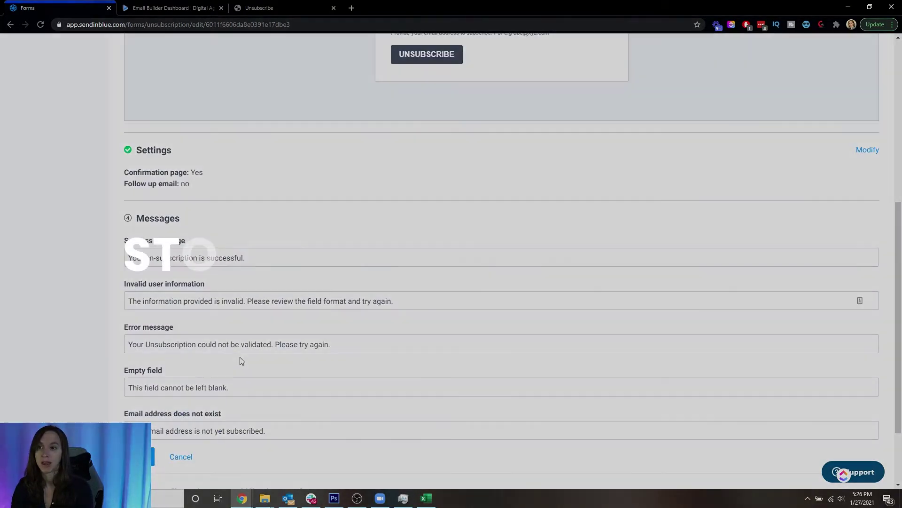
scroll(225, 375, up, 2)
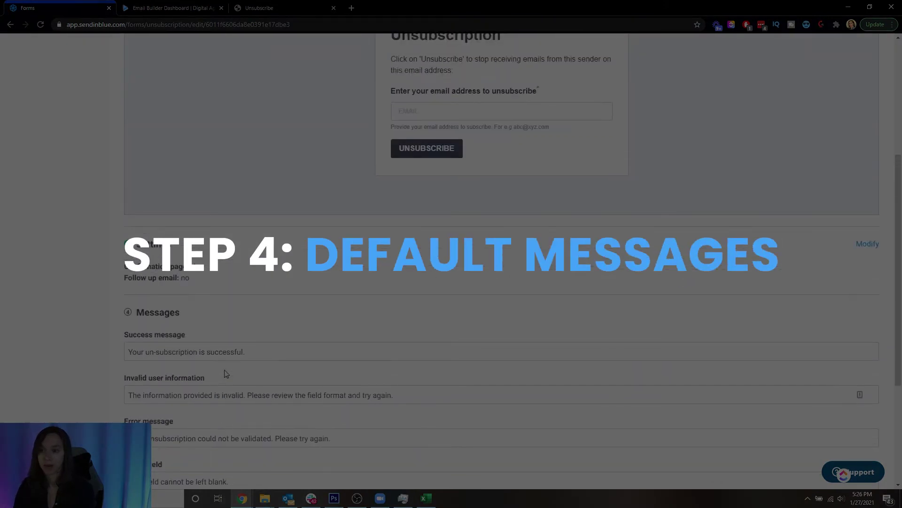
scroll(225, 375, down, 2)
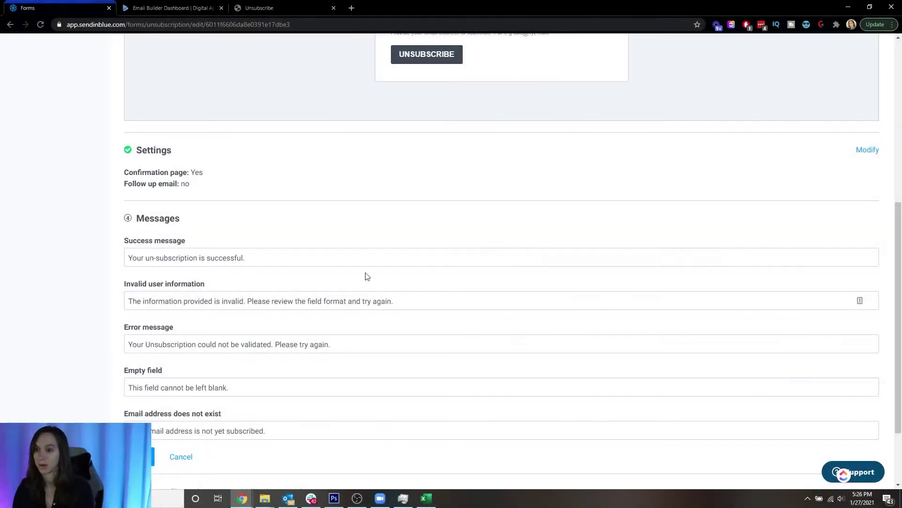
drag(209, 260, 128, 259)
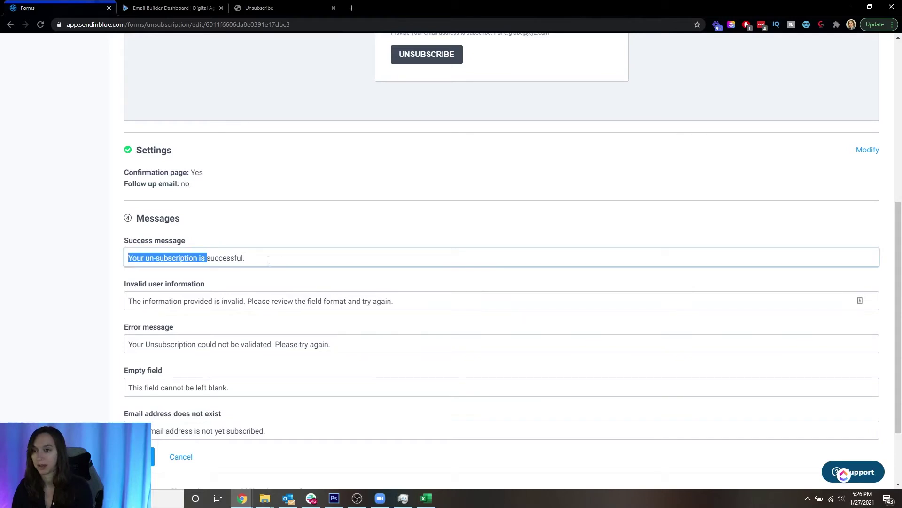
click(278, 257)
click(244, 301)
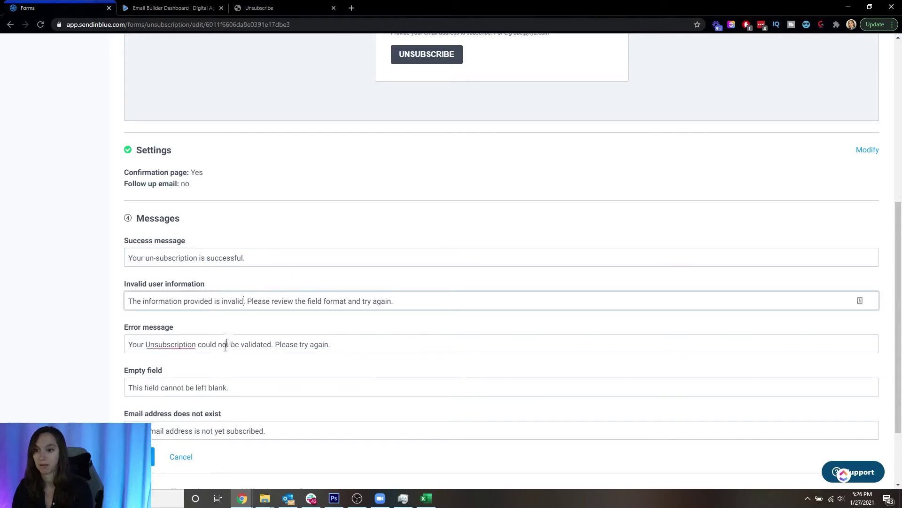
click(217, 387)
click(216, 430)
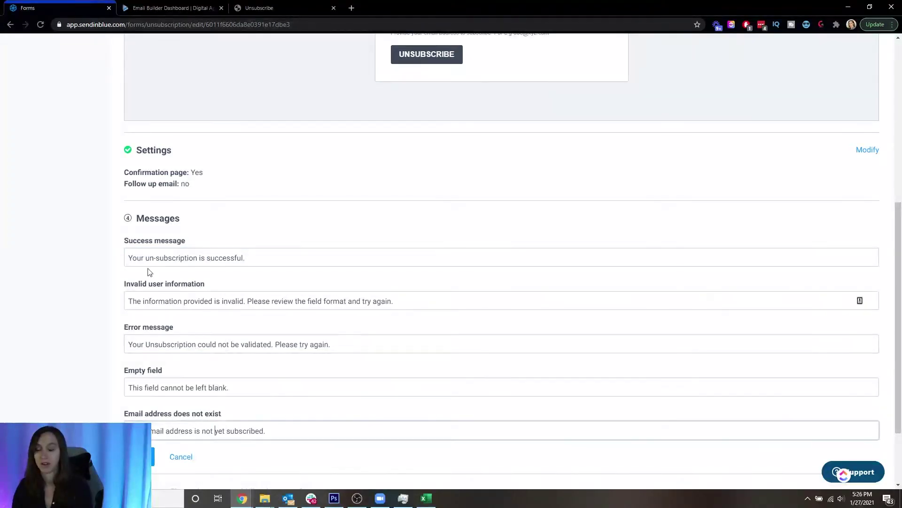
click(151, 459)
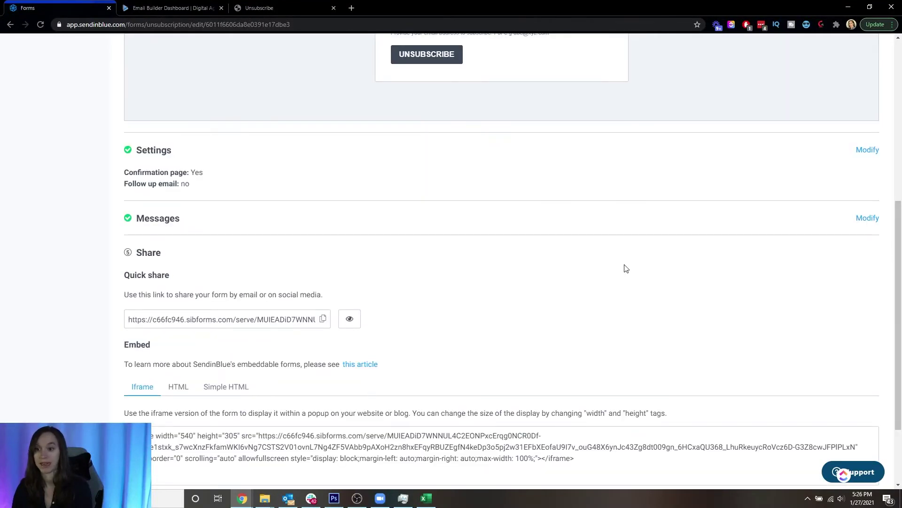
- Preview the Unsub form in a new tab, then copy its quick share link
scroll(585, 272, down, 2)
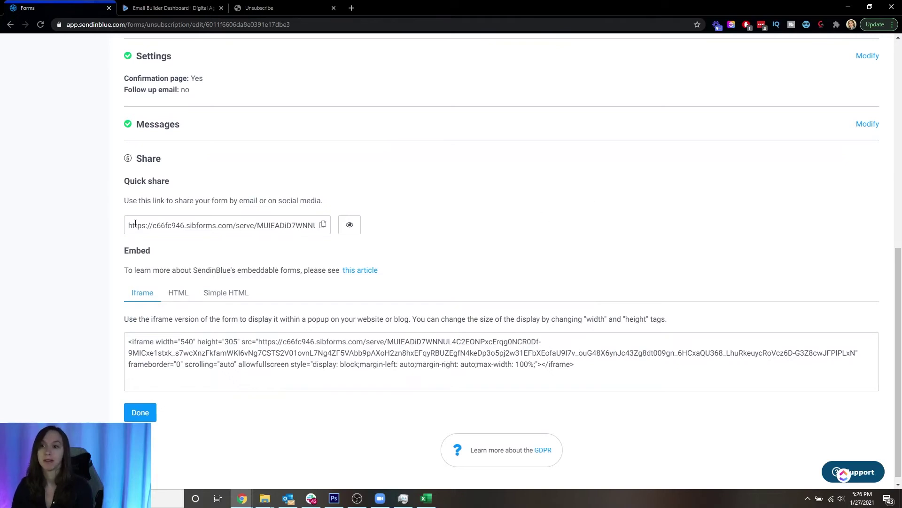
click(343, 227)
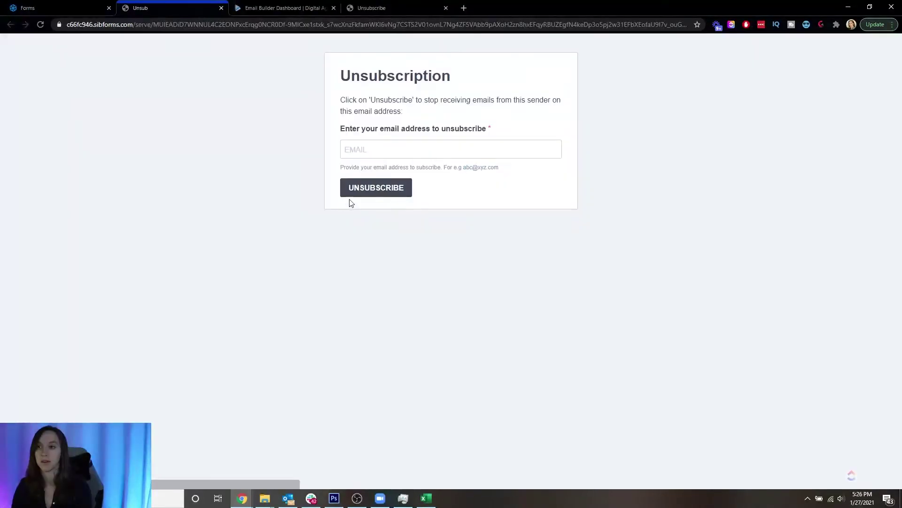
click(222, 9)
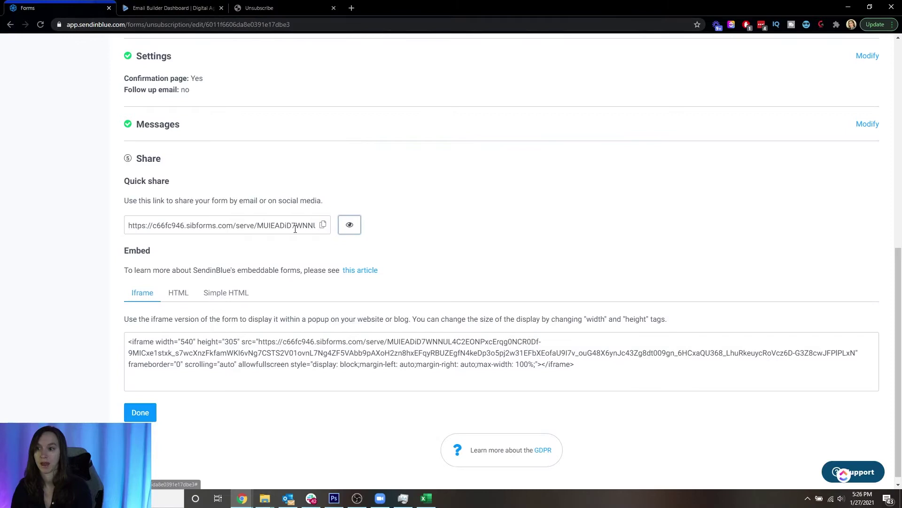
click(323, 226)
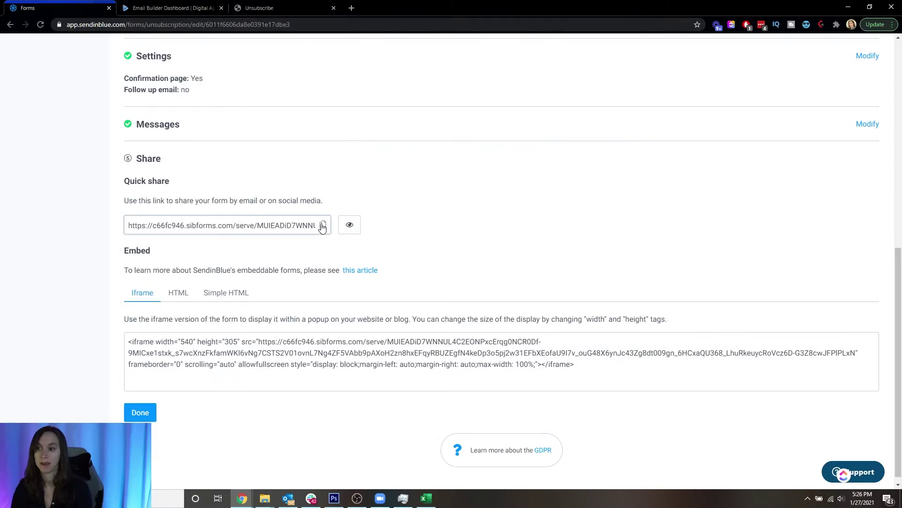
click(323, 229)
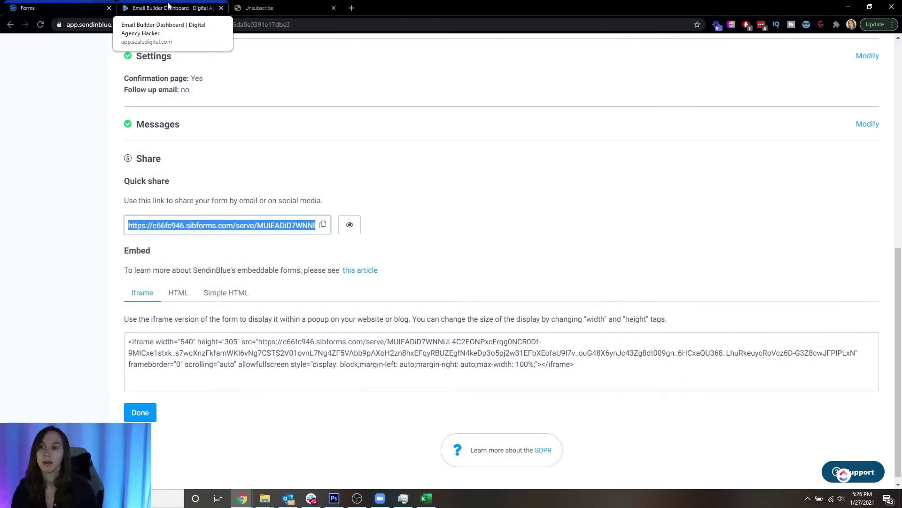
- In the HighLevel email builder, add a Text block below the email footer
click(168, 4)
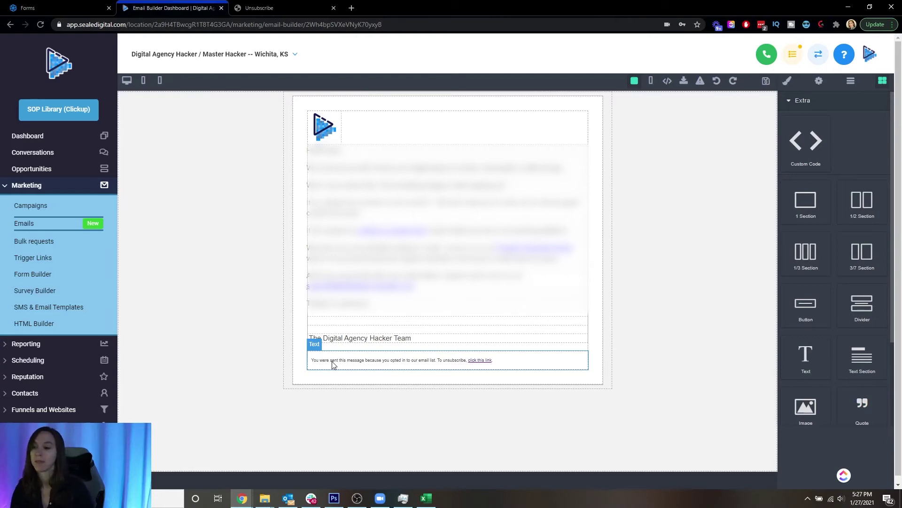
click(788, 82)
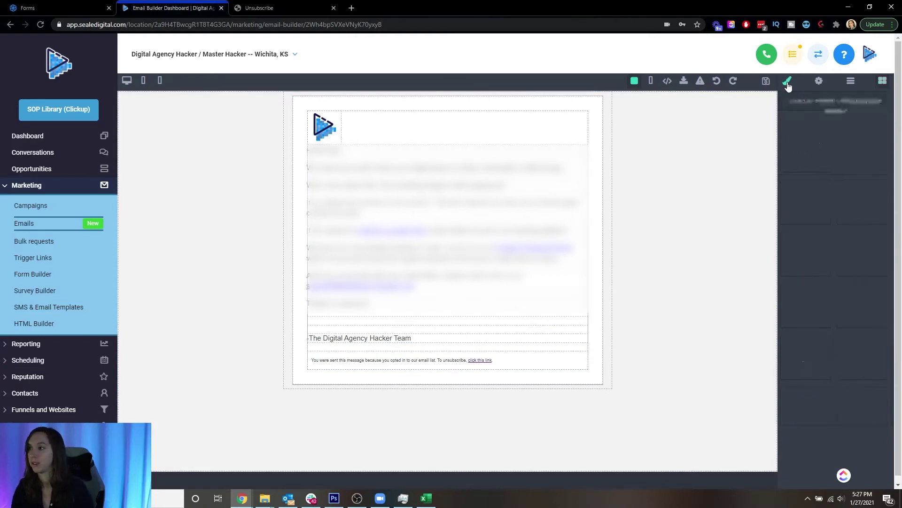
click(882, 81)
scroll(846, 235, down, 3)
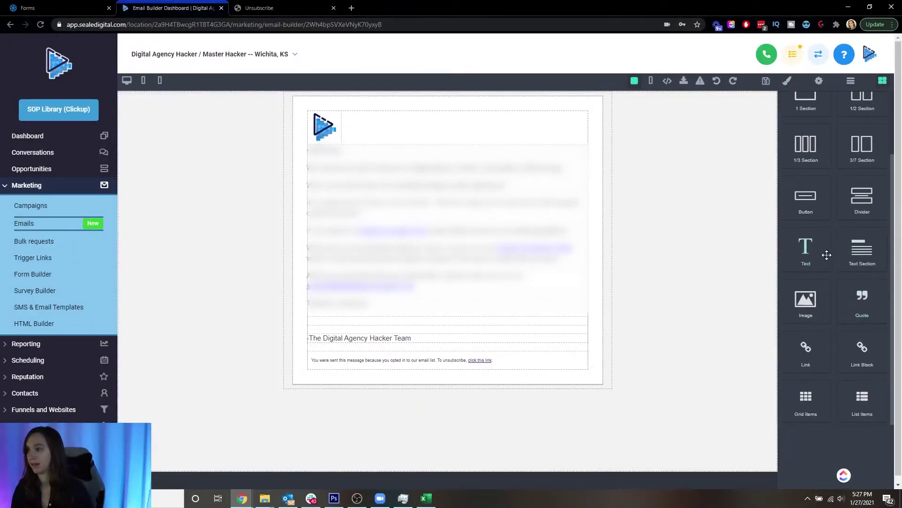
drag(826, 254, 363, 365)
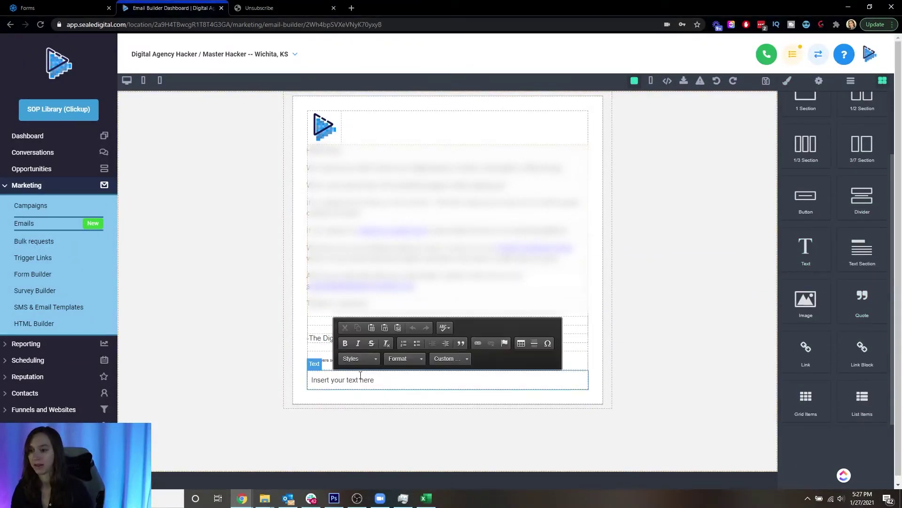
- Replace the placeholder with 'You were sent this email because you opted in on our website. To unsubscribe, click this link.'
double_click(356, 379)
click(383, 377)
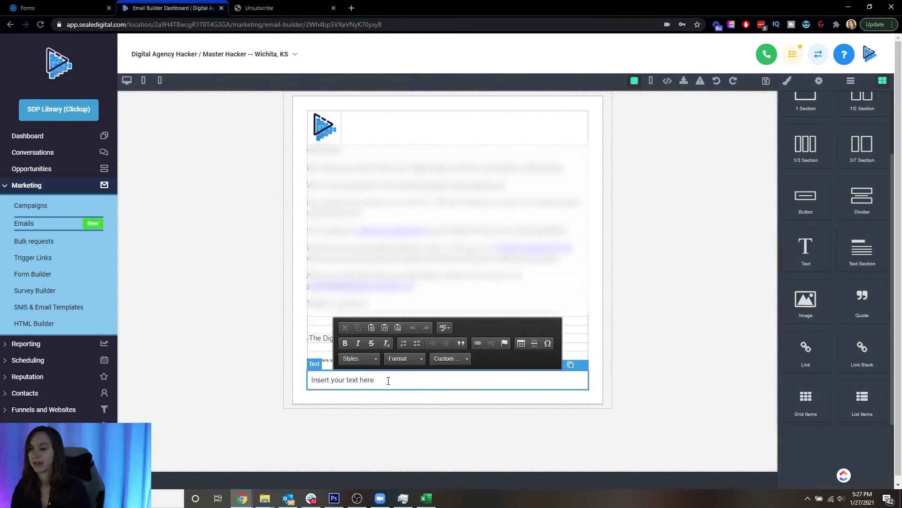
triple_click(388, 381)
text(Y)
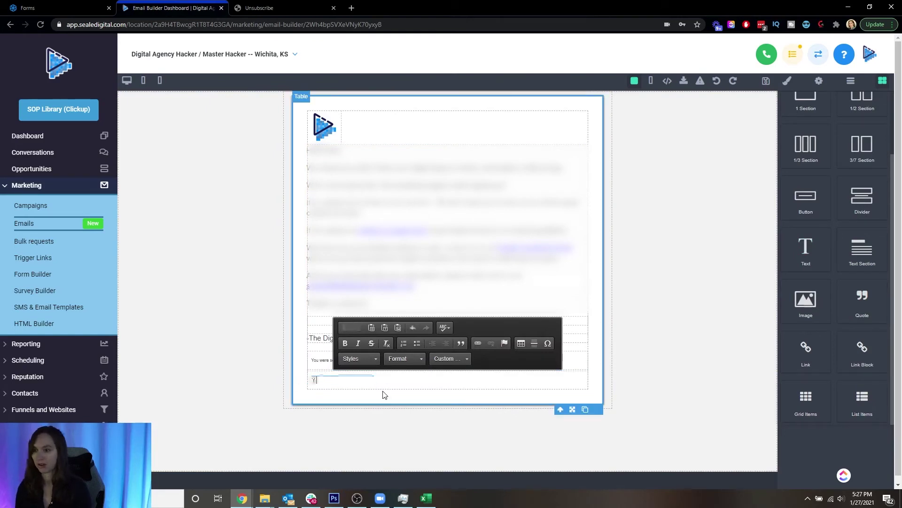
text(ou were sent)
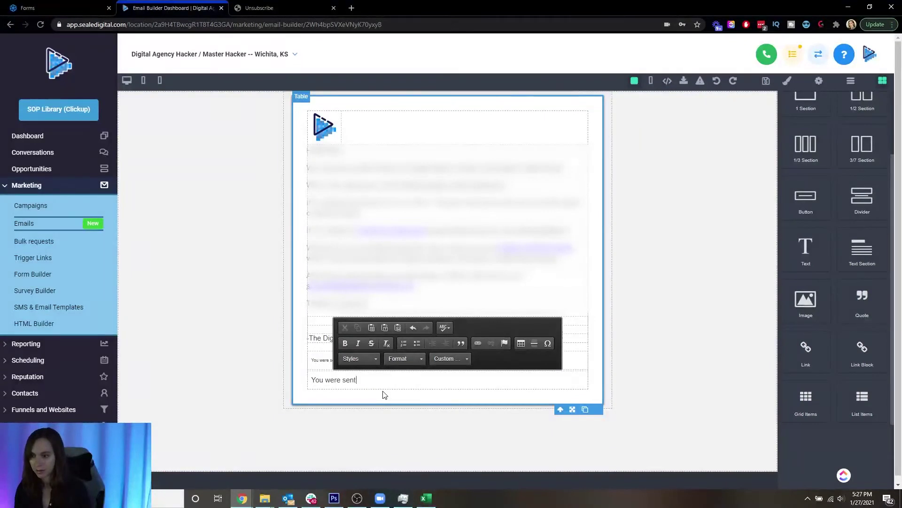
text( this email becau)
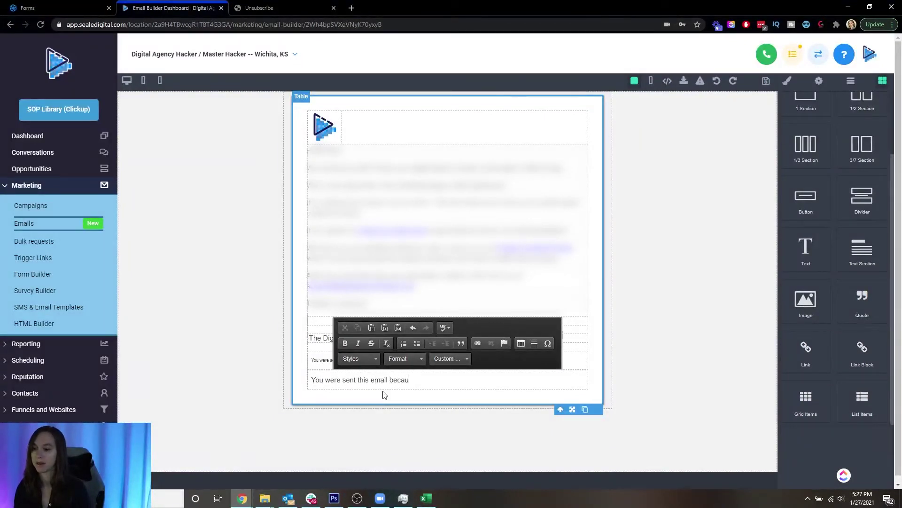
text(se you opted in on our website)
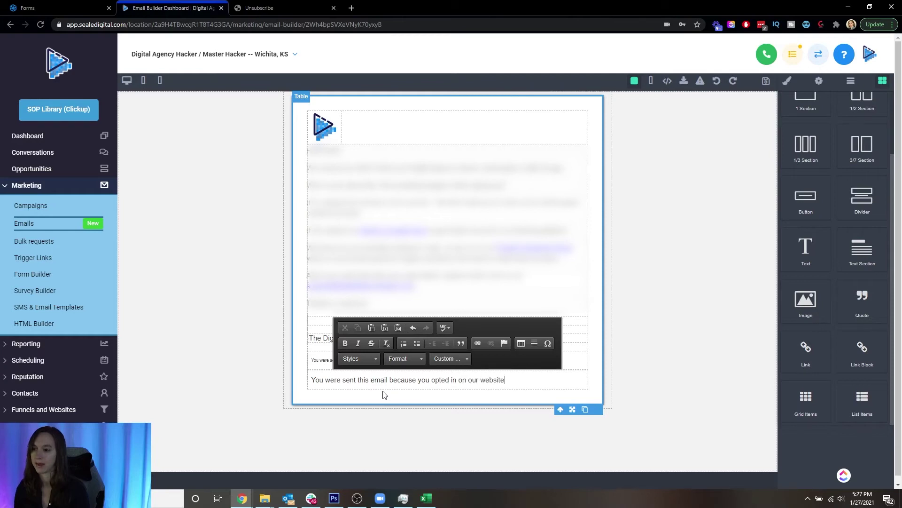
text(. To unsubscribe, click t)
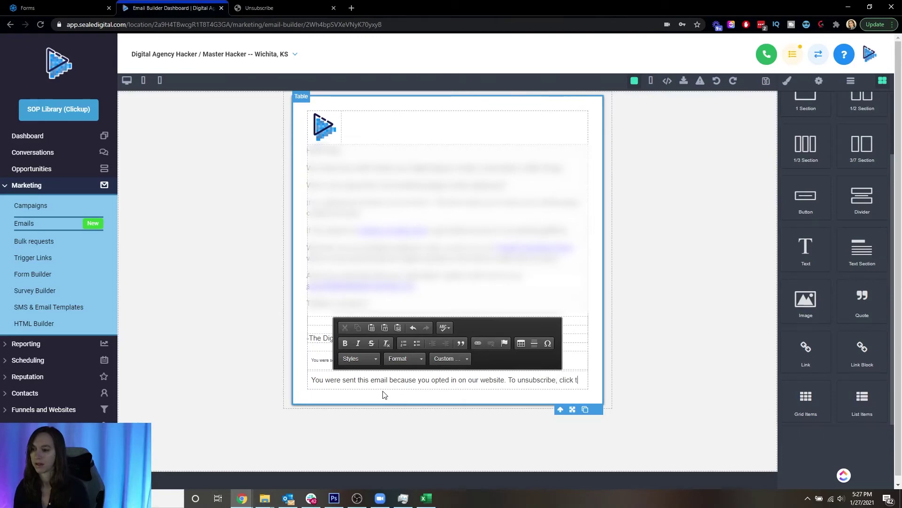
text(his link.)
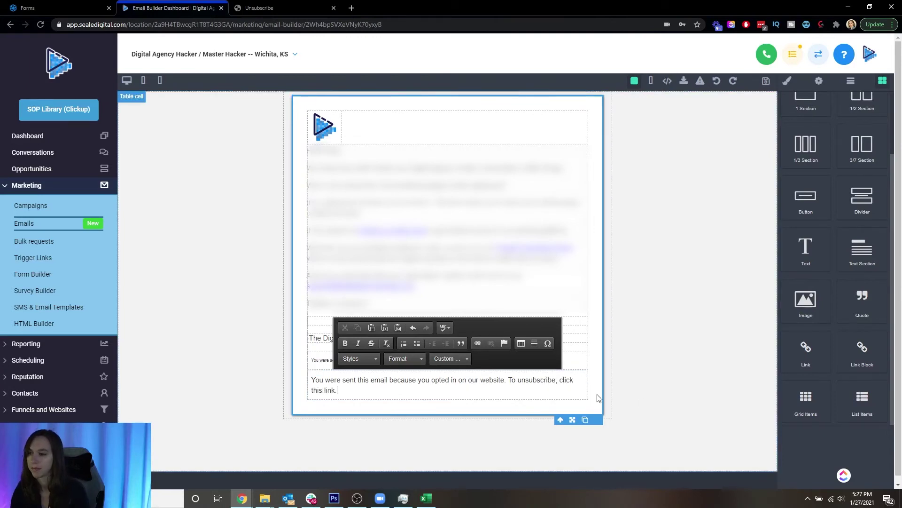
- Link the words 'click this link' to the pasted unsubscription form URL
drag(559, 380, 335, 393)
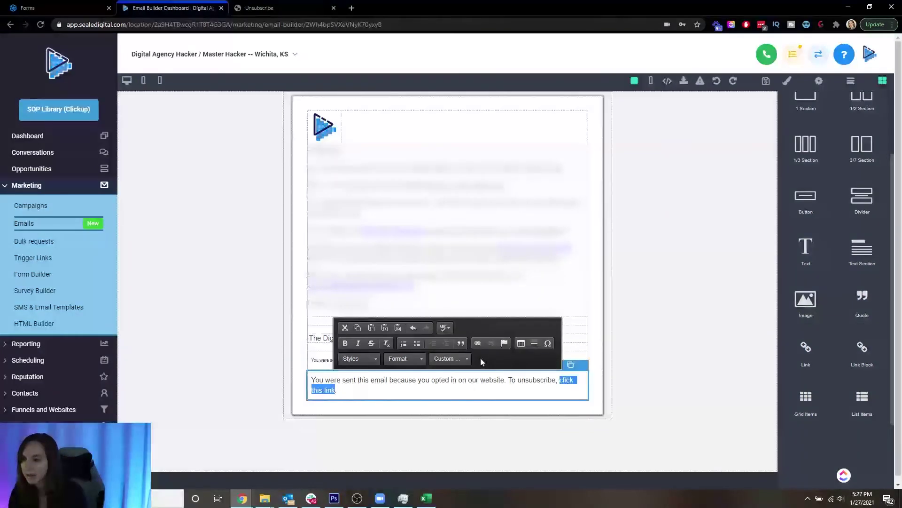
click(477, 344)
key(ctrl+v)
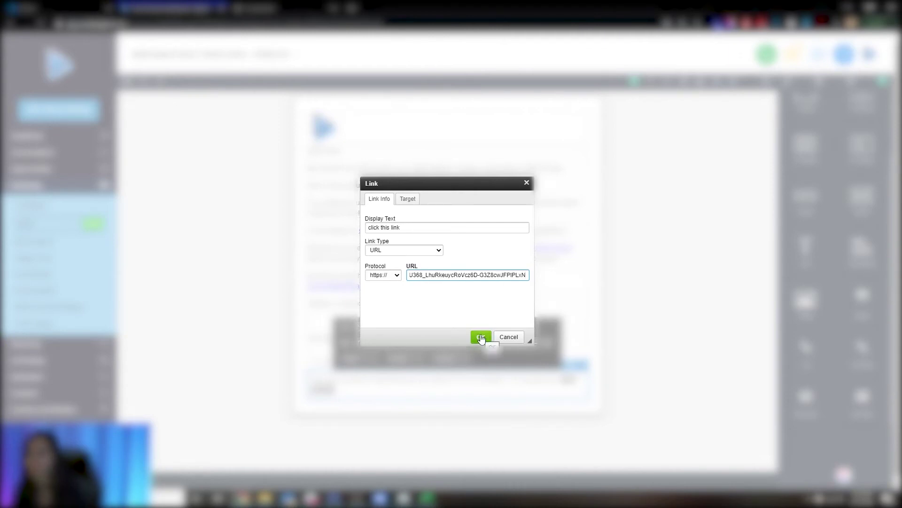
click(481, 336)
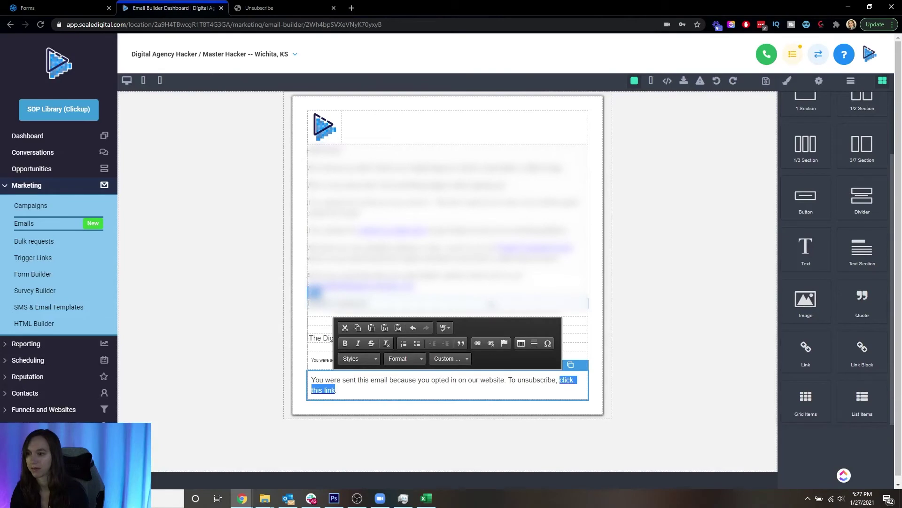
click(607, 322)
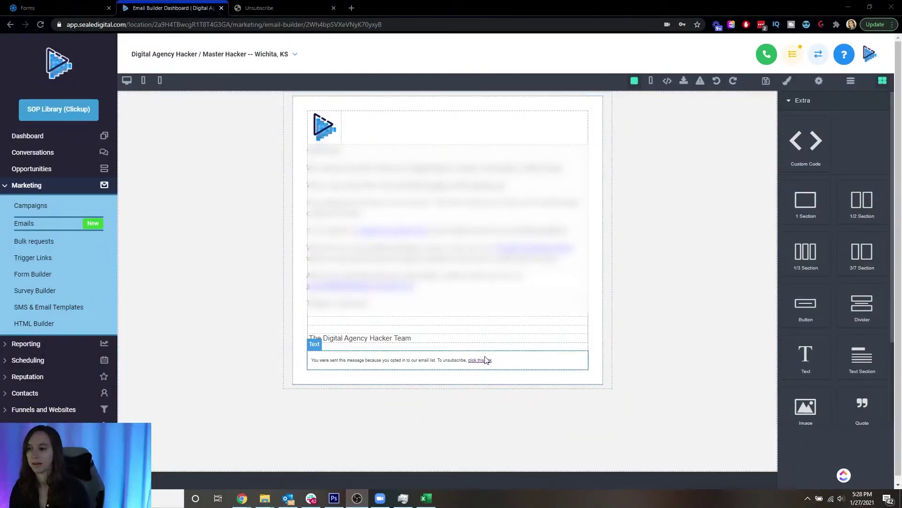
- Inspect the original footer's 'click this link' URL and cancel without changes
double_click(482, 362)
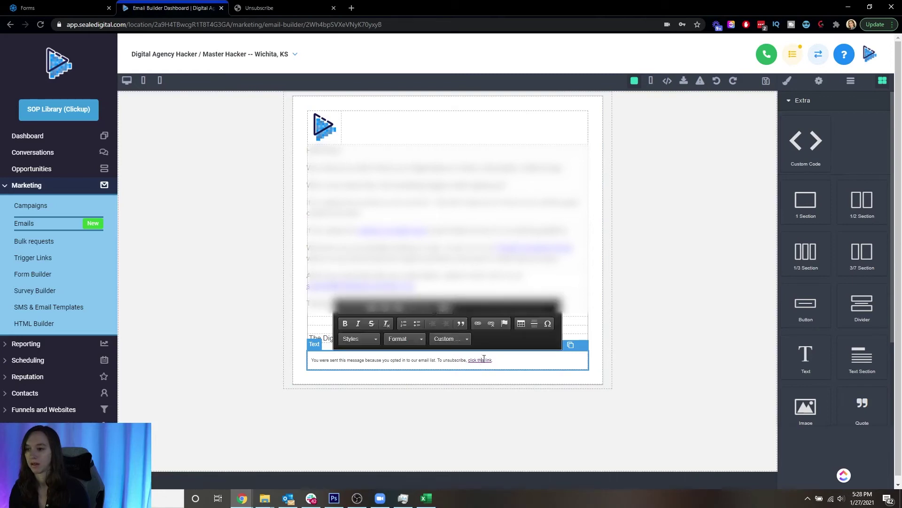
click(477, 323)
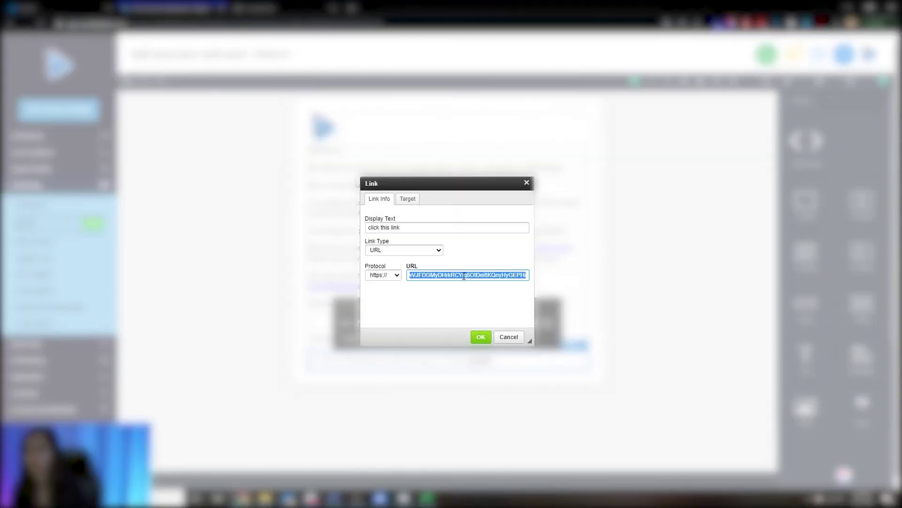
click(509, 337)
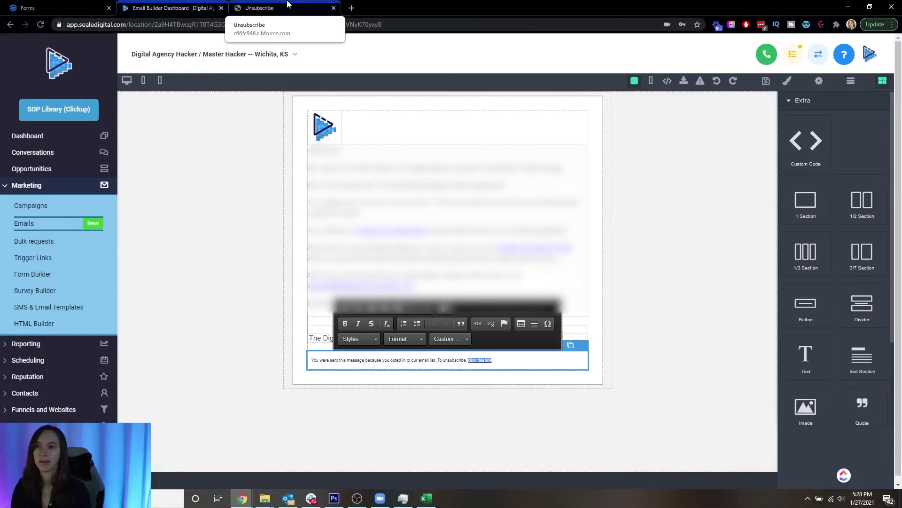
- Reload the unsubscribe form page and submit a test e-mail address
click(288, 4)
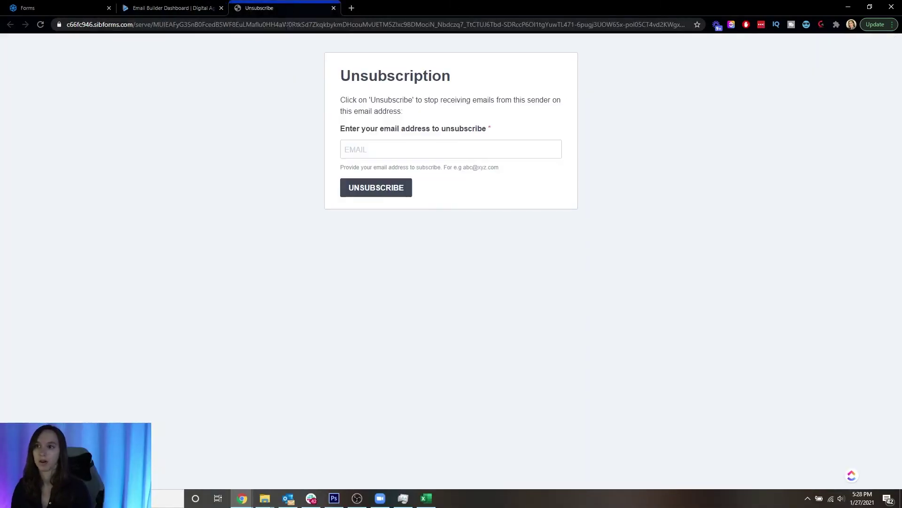
click(287, 27)
triple_click(286, 28)
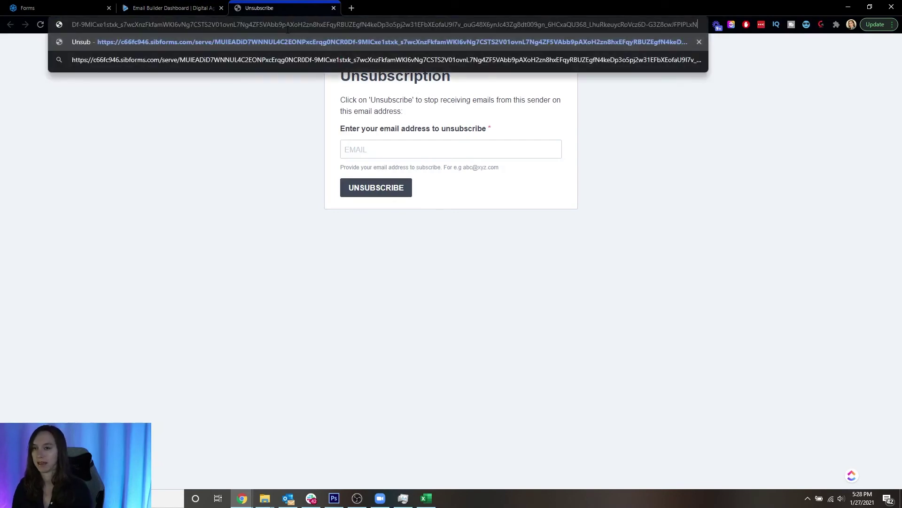
key(Return)
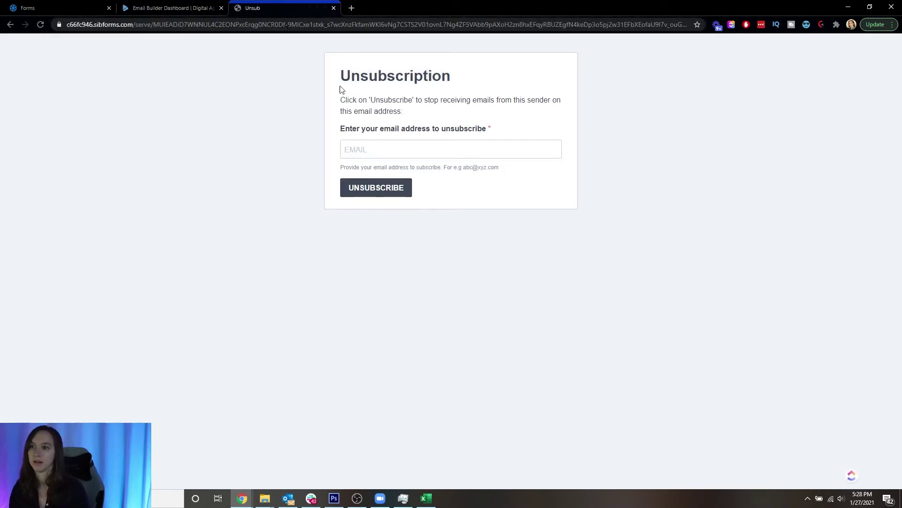
click(411, 151)
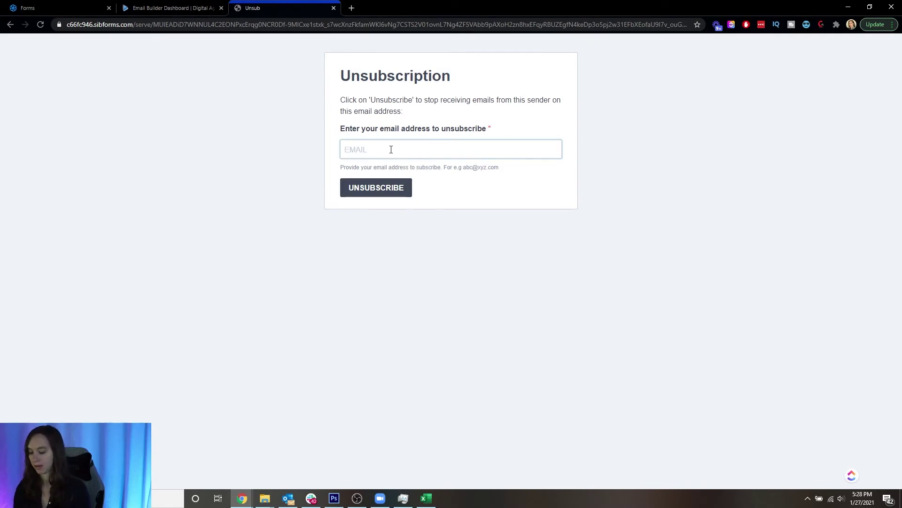
text(testy@testm.com)
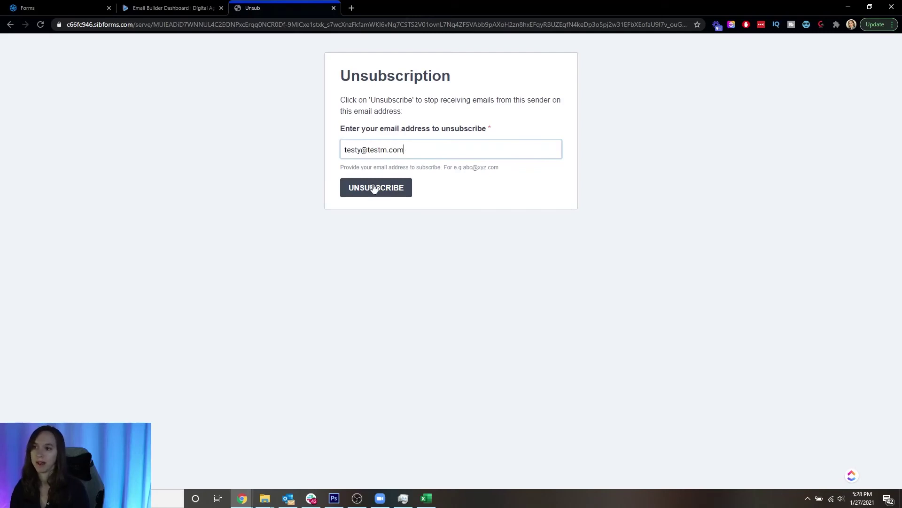
click(374, 188)
- Fix the typo in the test address and resubmit, getting the 'could not be validated' error
drag(432, 65, 535, 65)
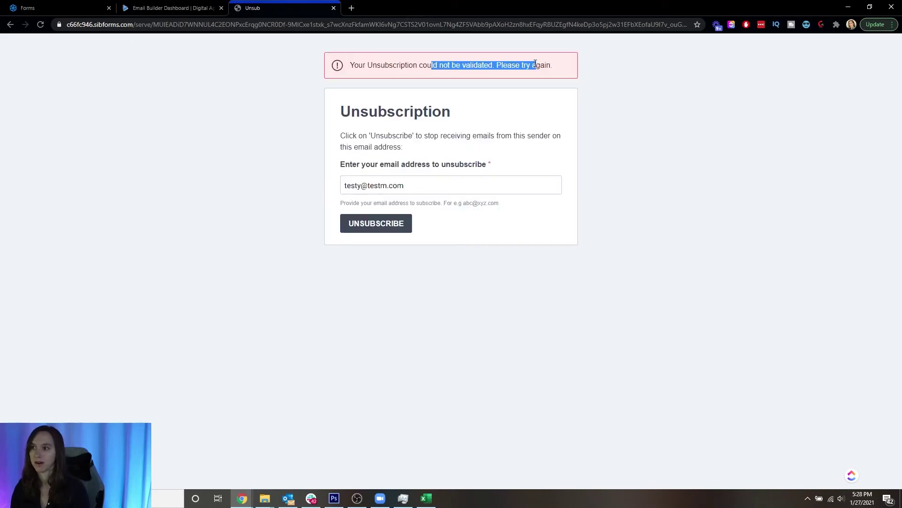
click(508, 79)
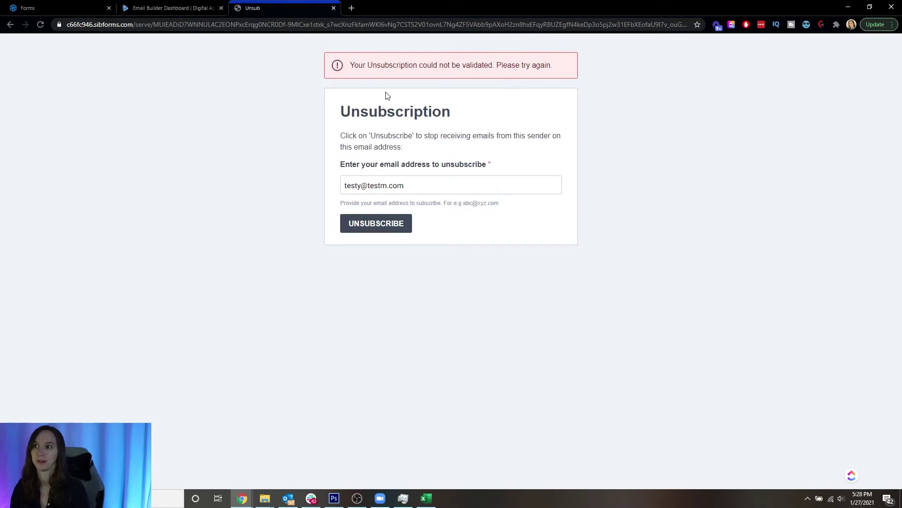
drag(387, 186, 382, 185)
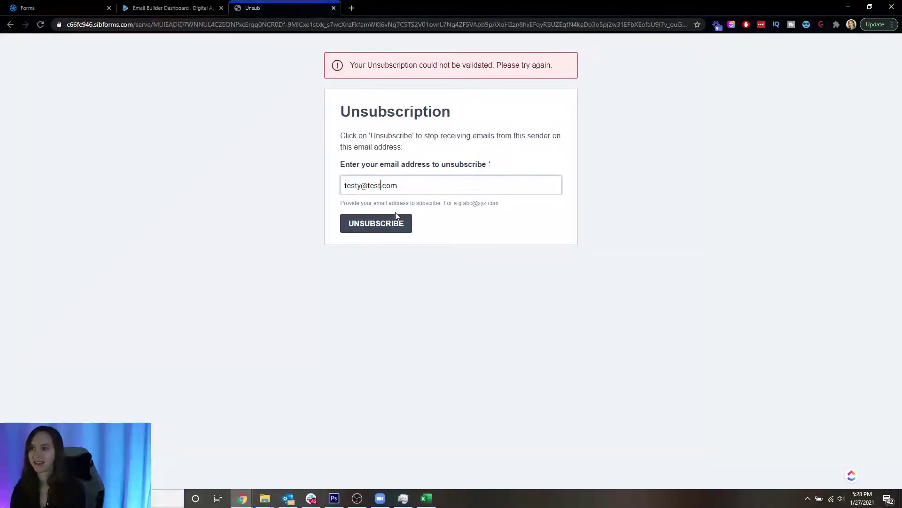
click(391, 228)
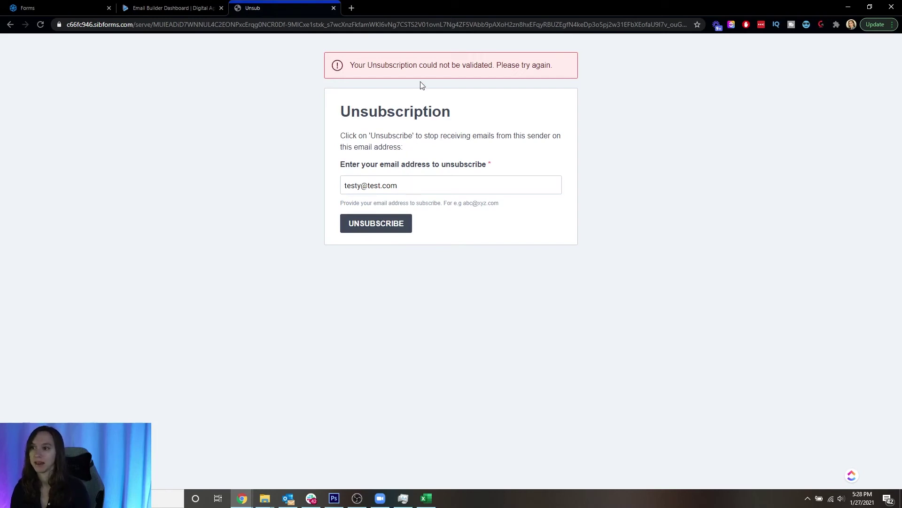
drag(359, 65, 463, 66)
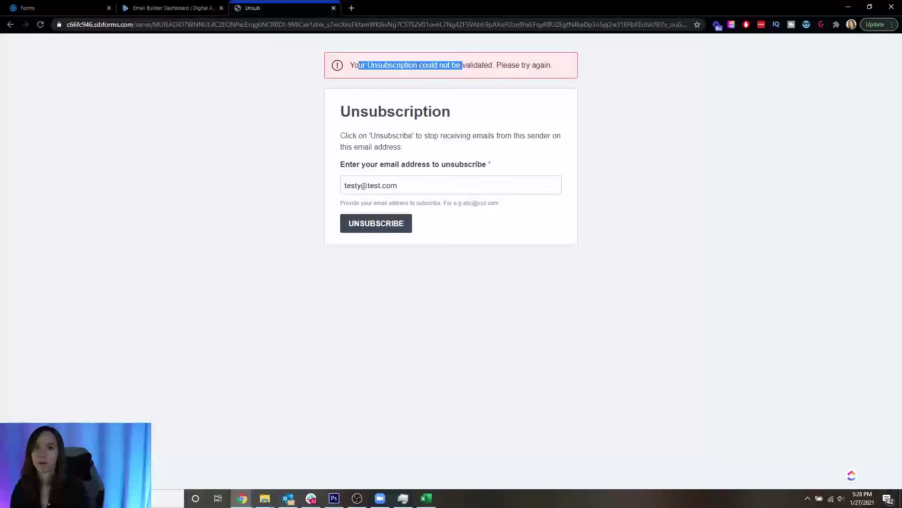
- Replace the address with an existing contact's e-mail, submit, and confirm the unsubscription
click(440, 185)
key(ctrl+a)
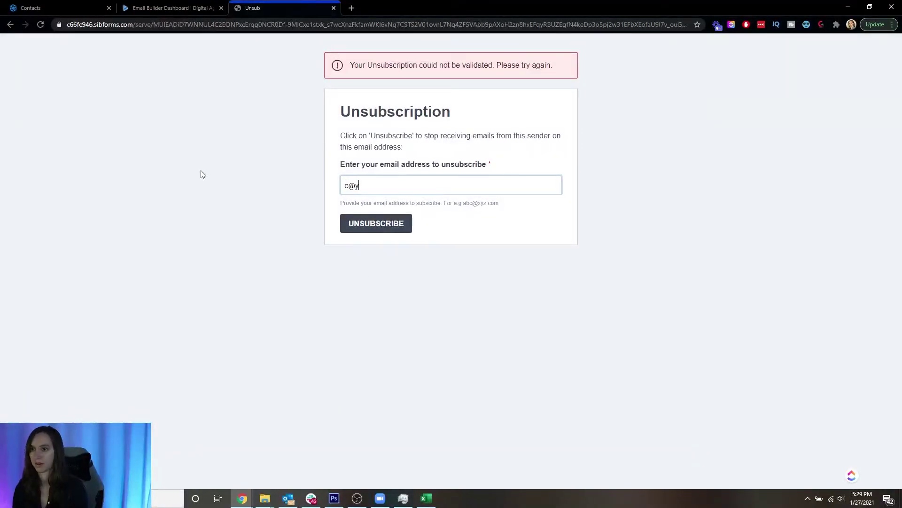
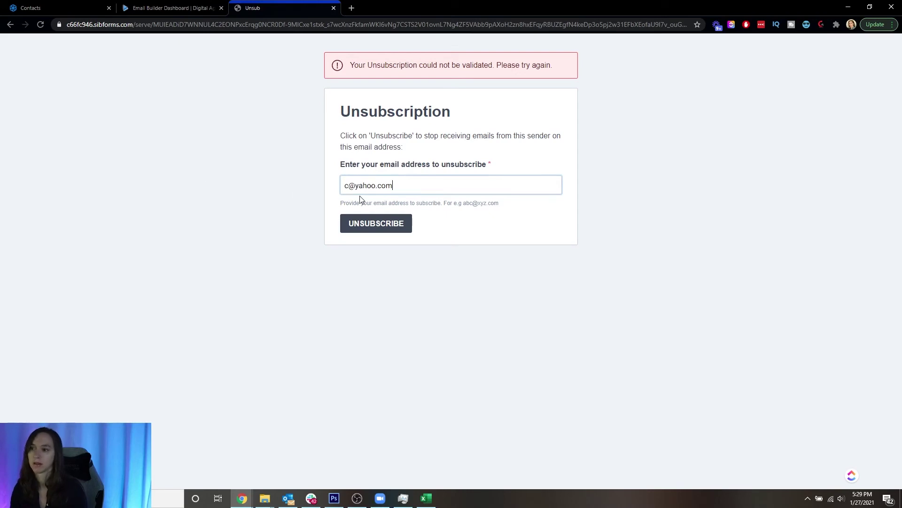
click(366, 222)
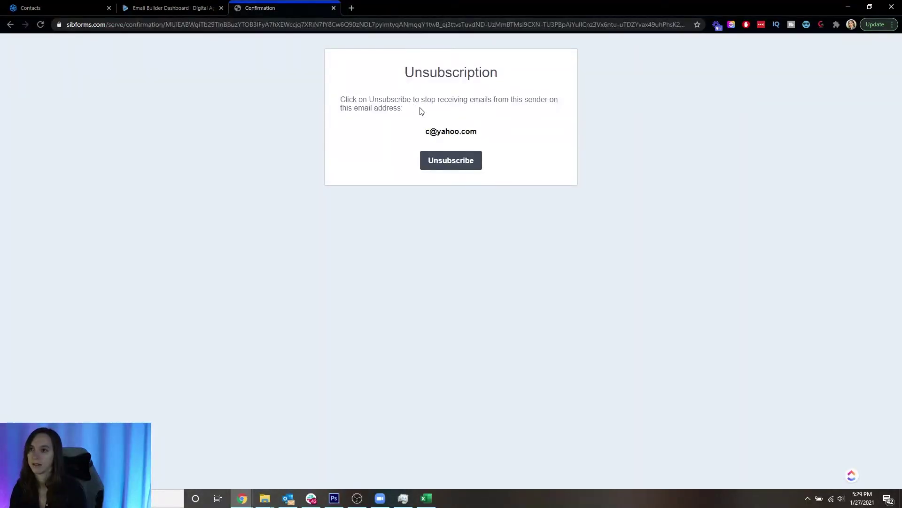
drag(357, 99, 449, 108)
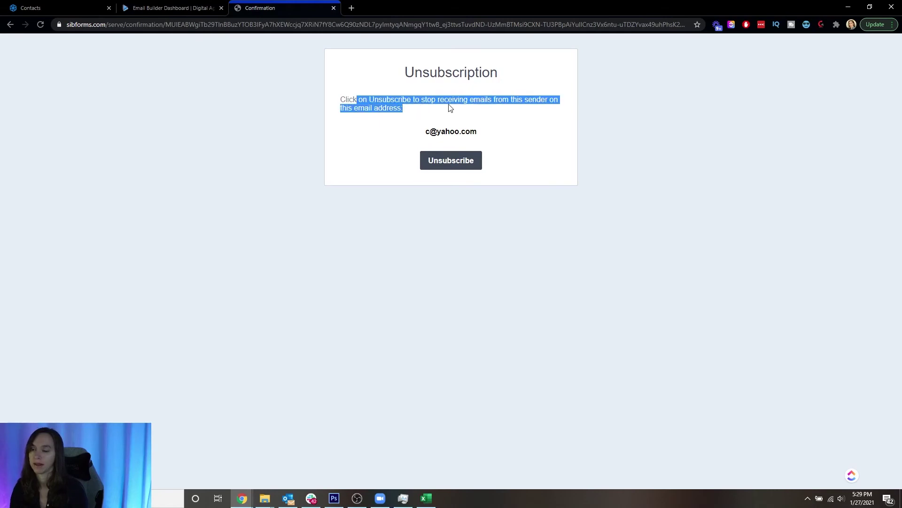
click(450, 110)
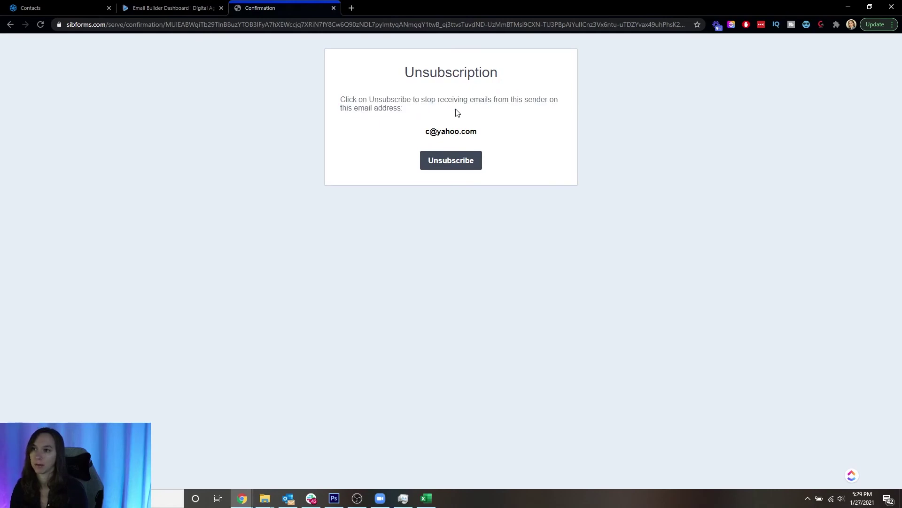
click(447, 166)
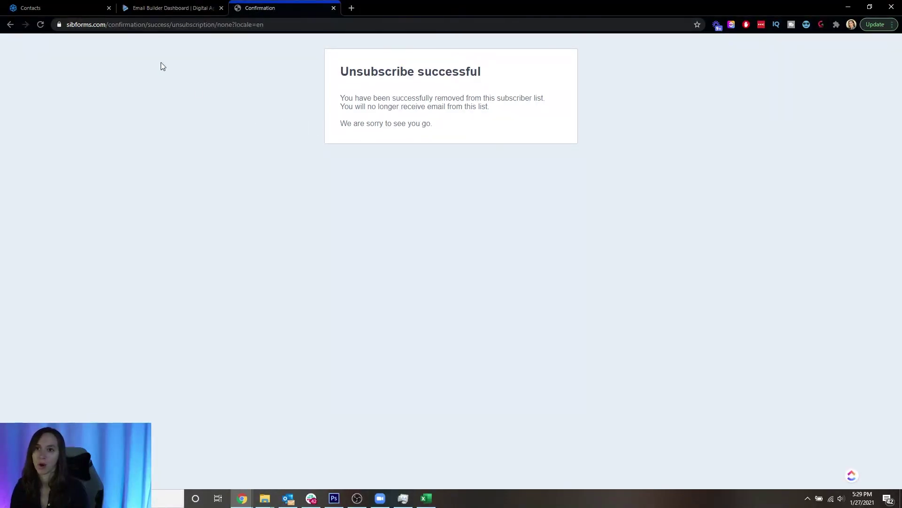
- Open the test contact's details in Sendinblue Contacts and highlight its 1 unsubscription
click(66, 8)
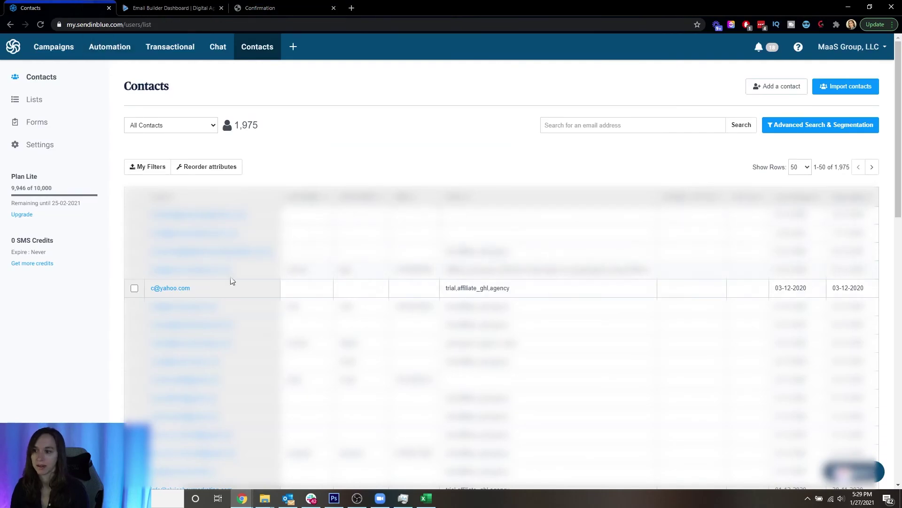
click(306, 282)
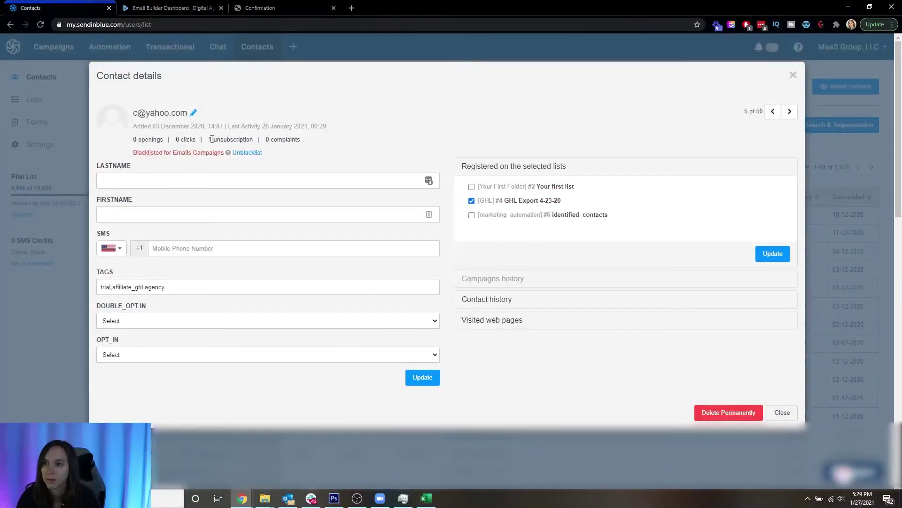
drag(210, 139, 249, 139)
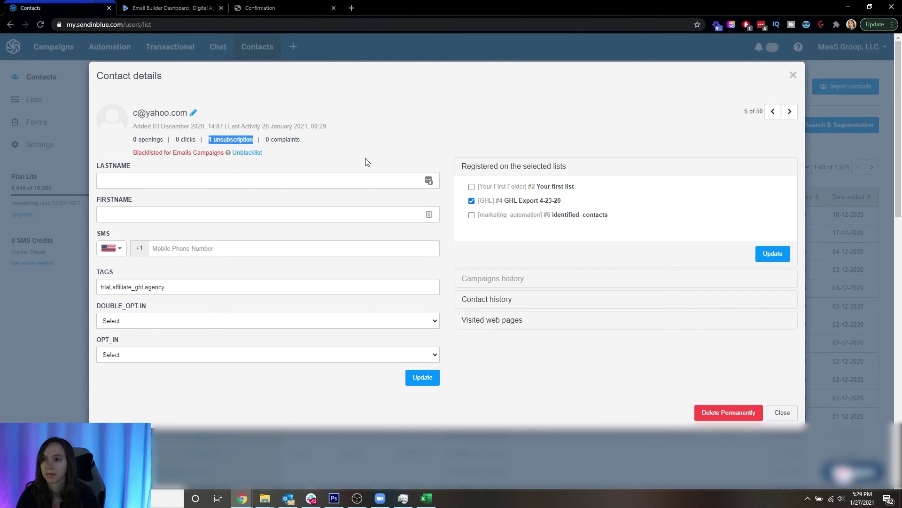